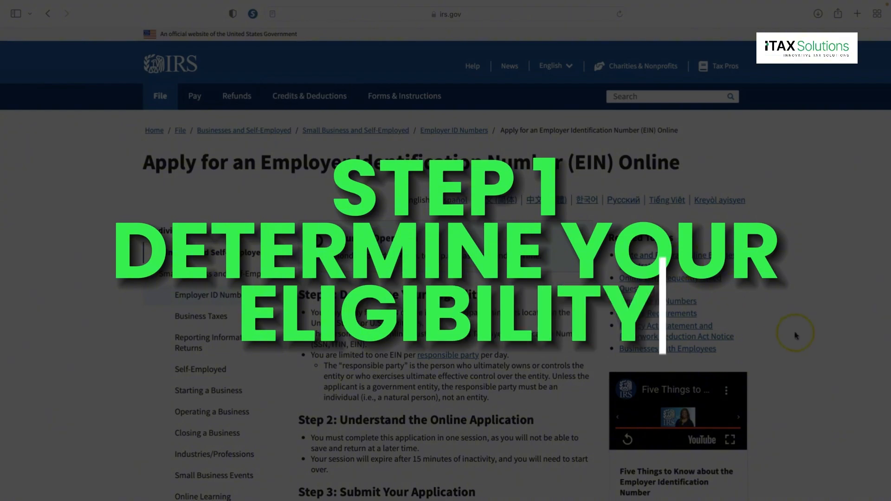
pyautogui.scroll(-3, 796, 335)
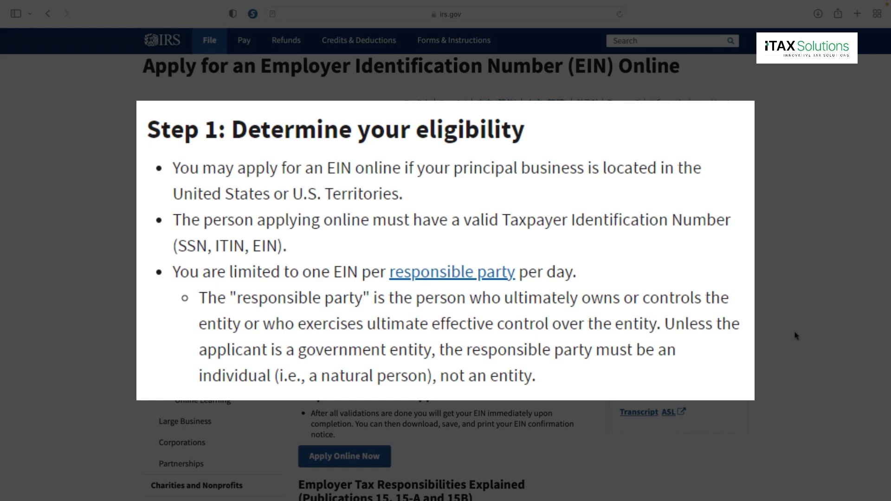
pyautogui.scroll(-2, 795, 335)
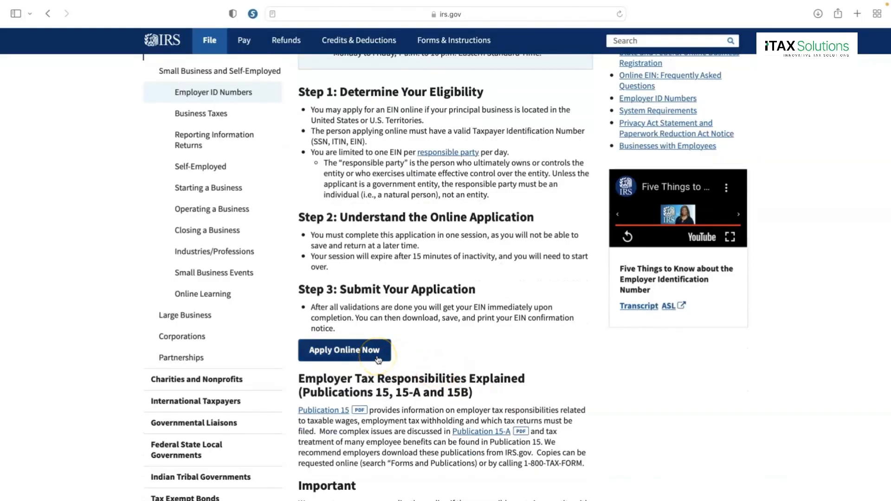
# - Launch the online EIN application, dismiss the authorized-use notice, and review the EIN-usage help
pyautogui.click(377, 356)
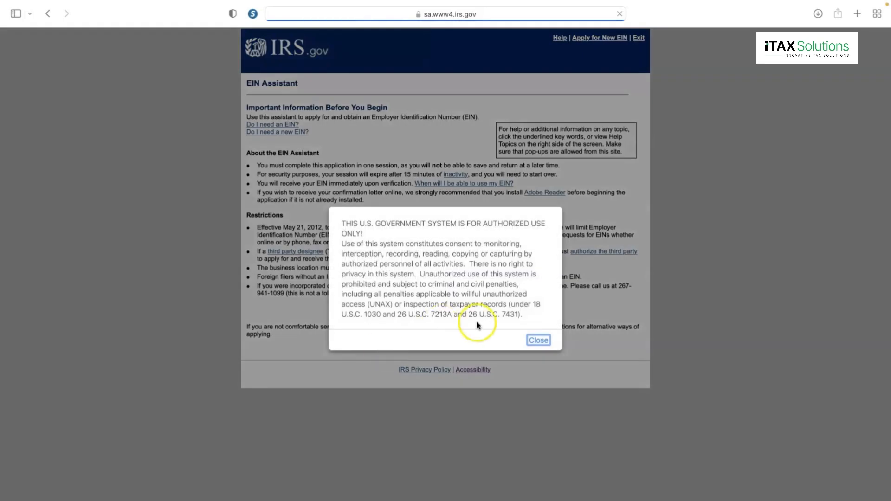
pyautogui.click(539, 341)
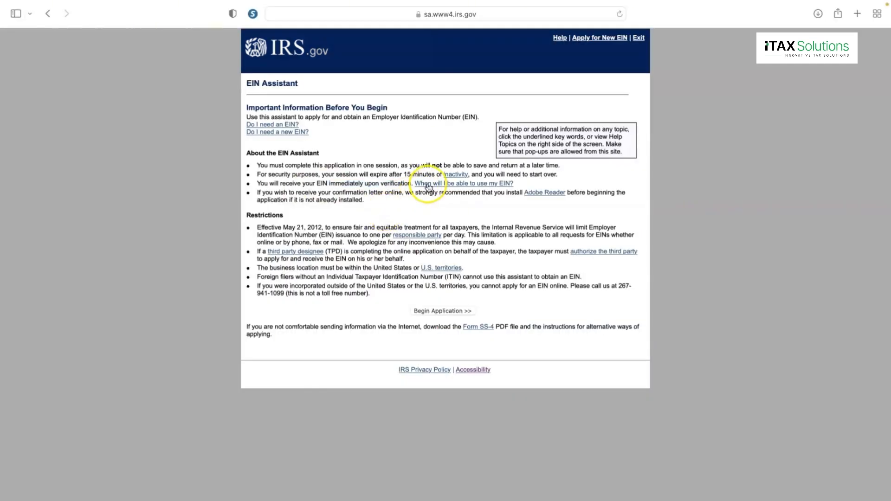
pyautogui.click(427, 185)
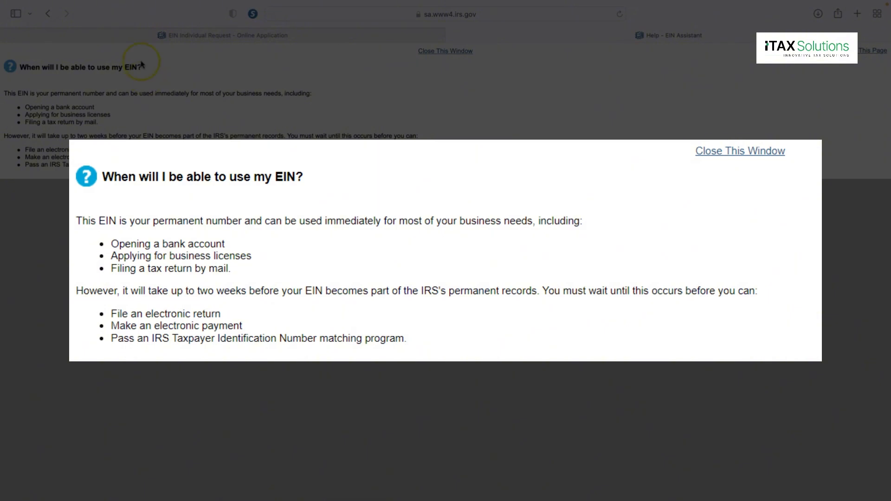
pyautogui.click(438, 52)
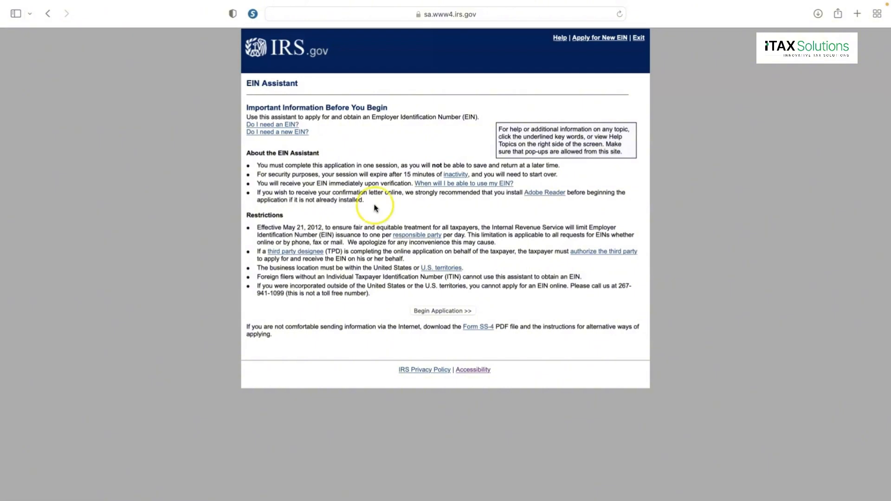
# - Begin the application and select Limited Liability Company (LLC) as the legal structure
pyautogui.click(442, 311)
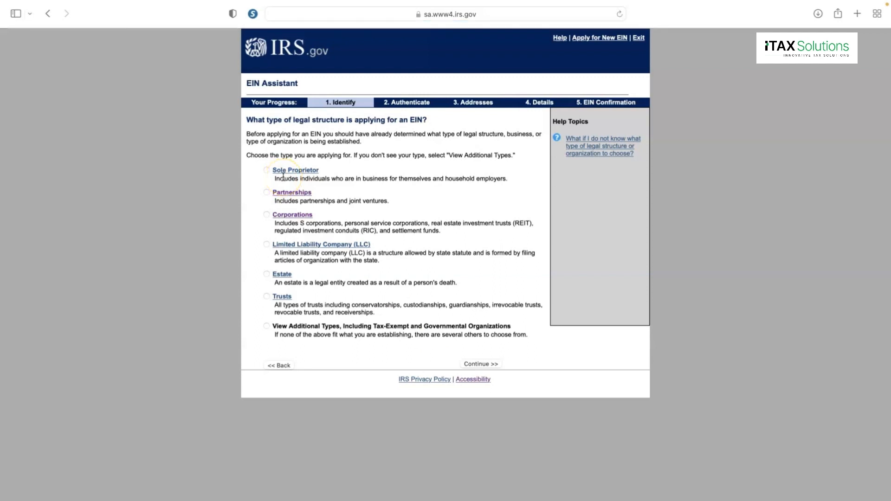
pyautogui.click(266, 244)
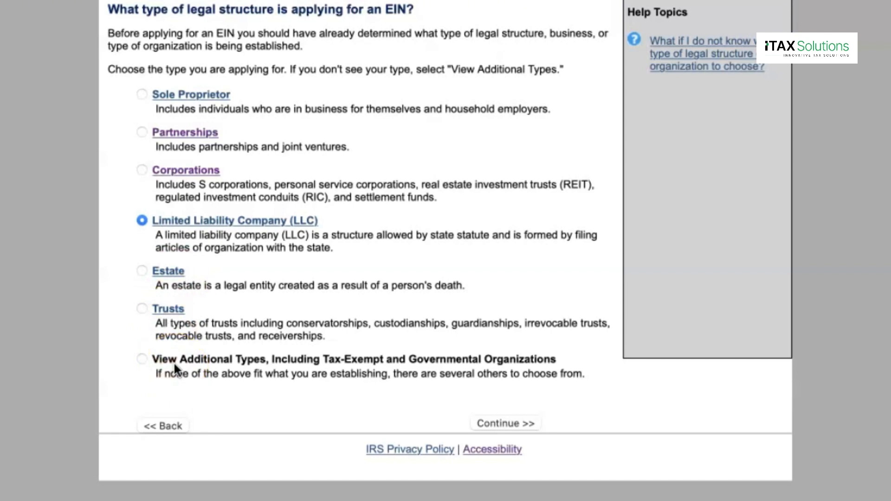
pyautogui.click(146, 365)
pyautogui.click(142, 221)
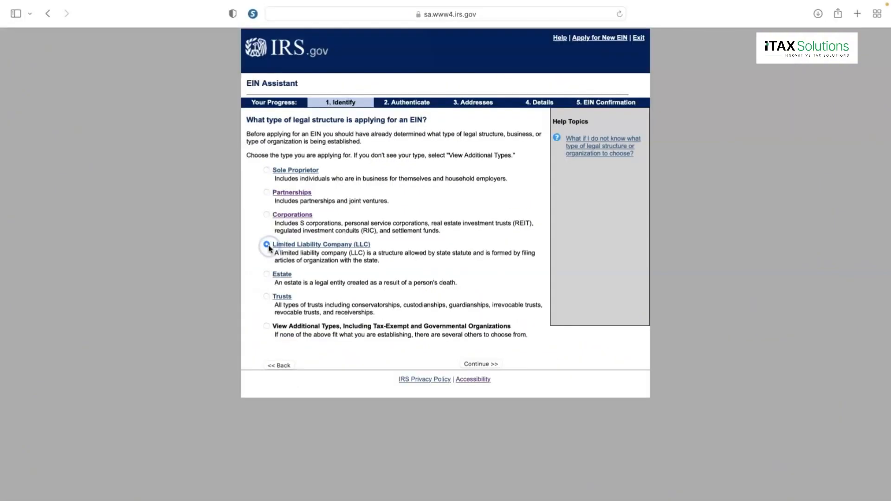
pyautogui.click(470, 364)
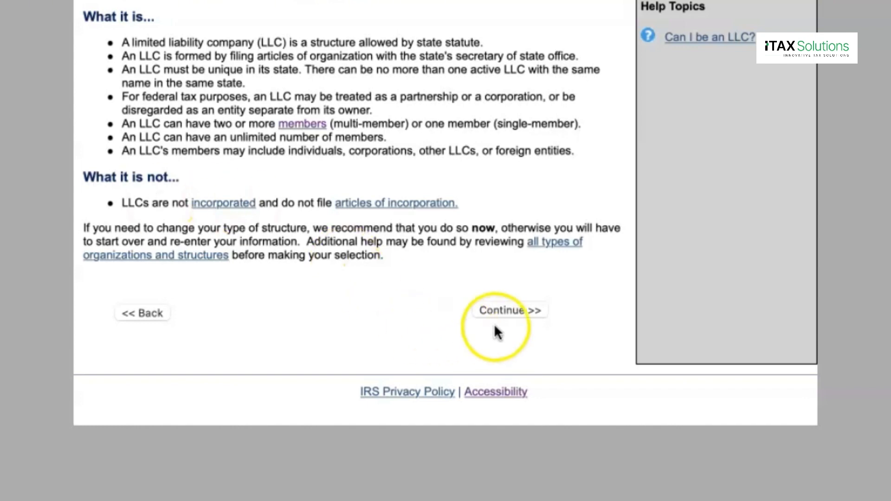
# - Enter 1 LLC member and Texas as the business location, then submit
pyautogui.click(502, 310)
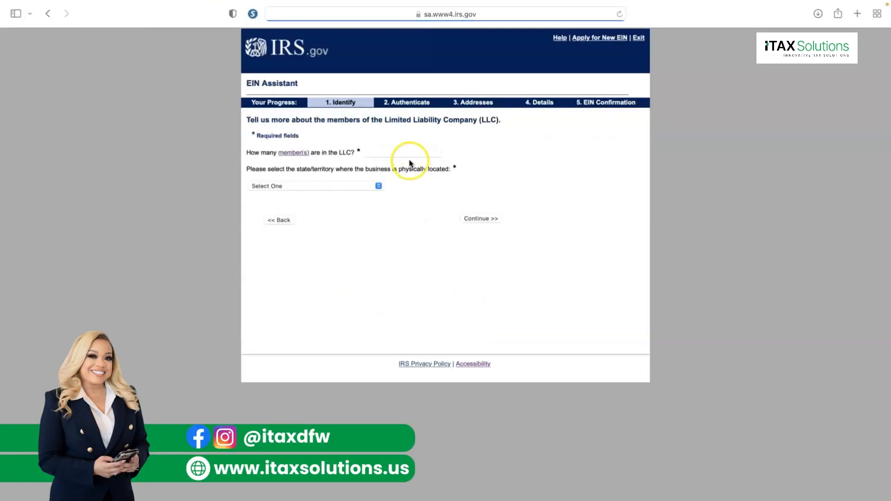
pyautogui.click(402, 150)
pyautogui.write('1')
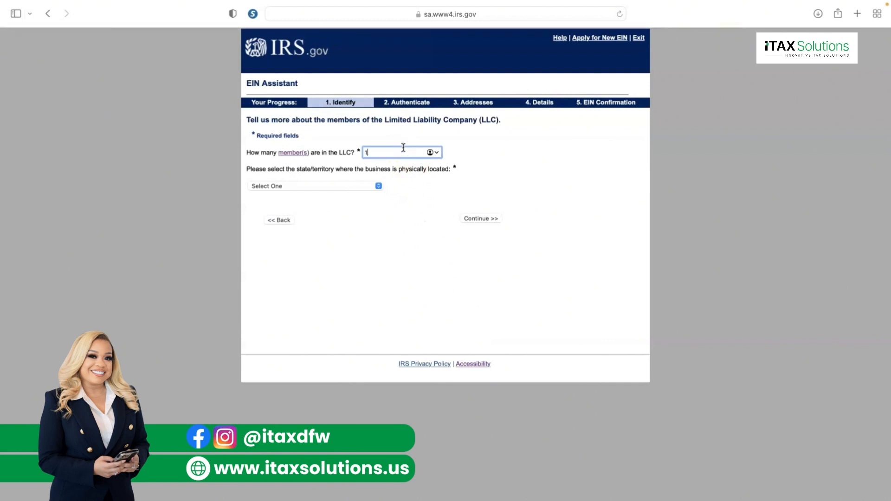
pyautogui.press('Tab')
pyautogui.click(367, 182)
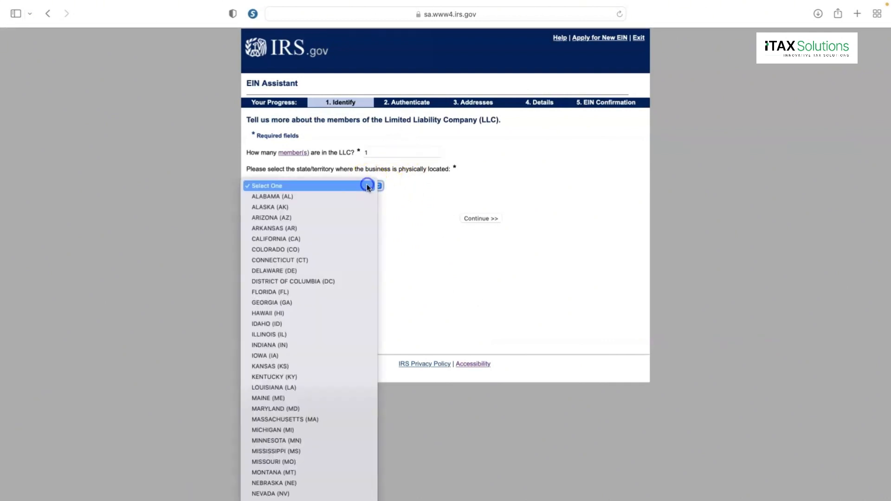
pyautogui.scroll(-10, 367, 185)
pyautogui.click(308, 462)
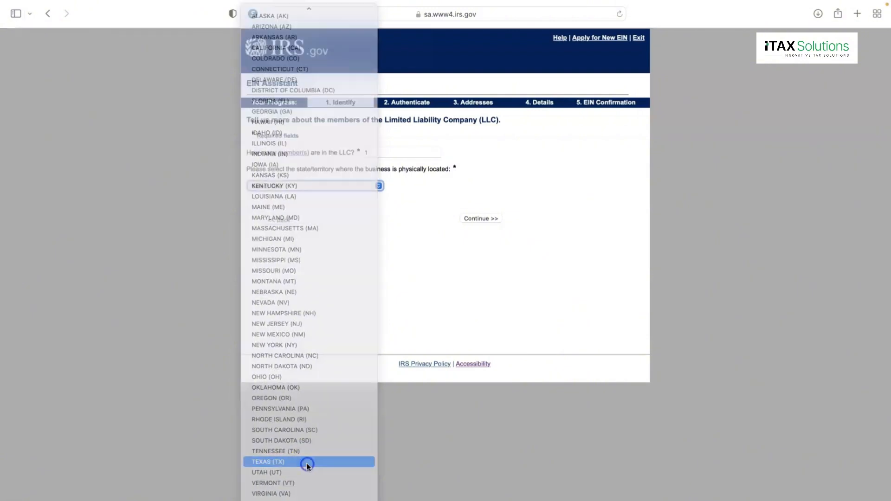
pyautogui.click(484, 218)
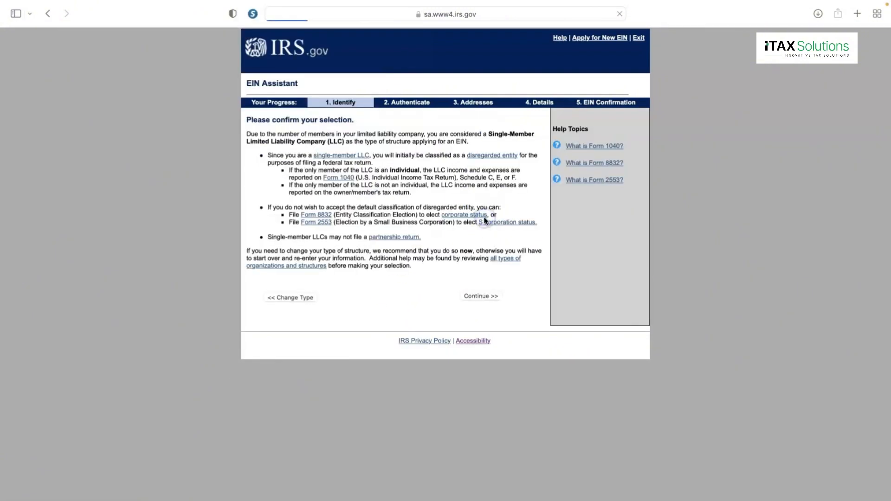
# - Revisit the LLC description, check the member definition, and resubmit 1 member in TEXAS (TX)
pyautogui.click(301, 298)
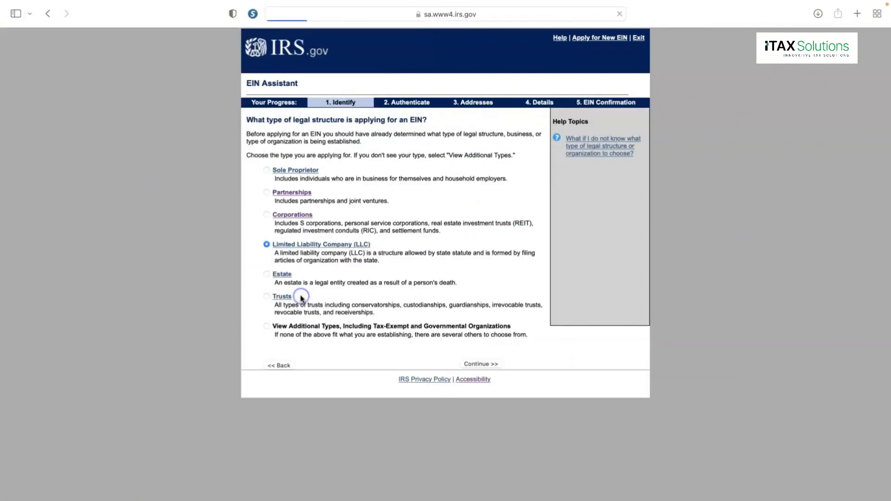
pyautogui.click(500, 365)
pyautogui.click(476, 299)
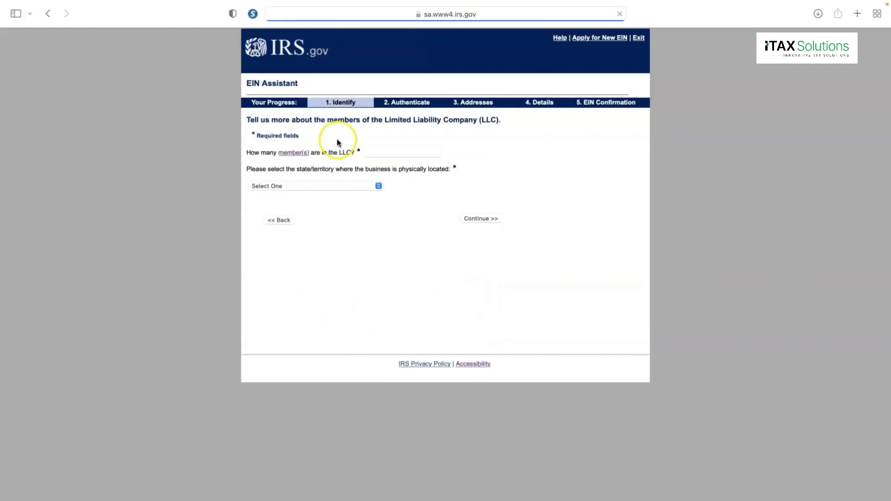
pyautogui.click(291, 154)
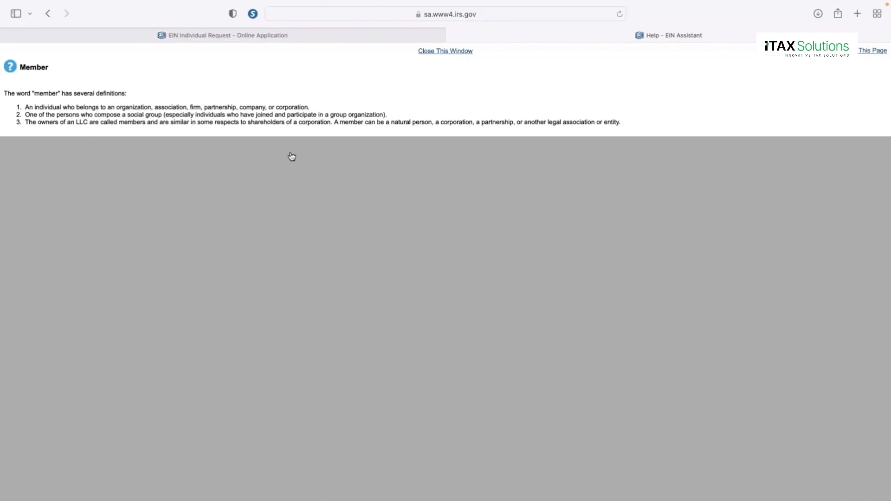
pyautogui.click(464, 51)
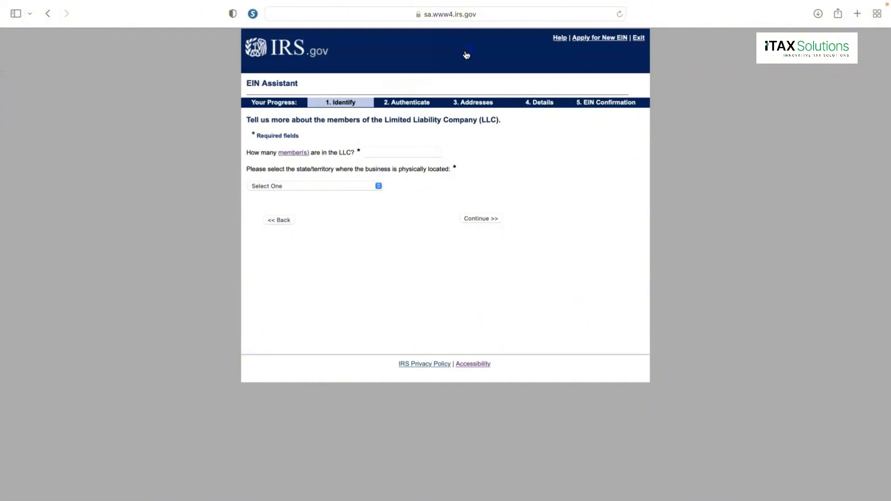
pyautogui.click(390, 152)
pyautogui.write('1')
pyautogui.click(339, 186)
pyautogui.scroll(-5, 340, 183)
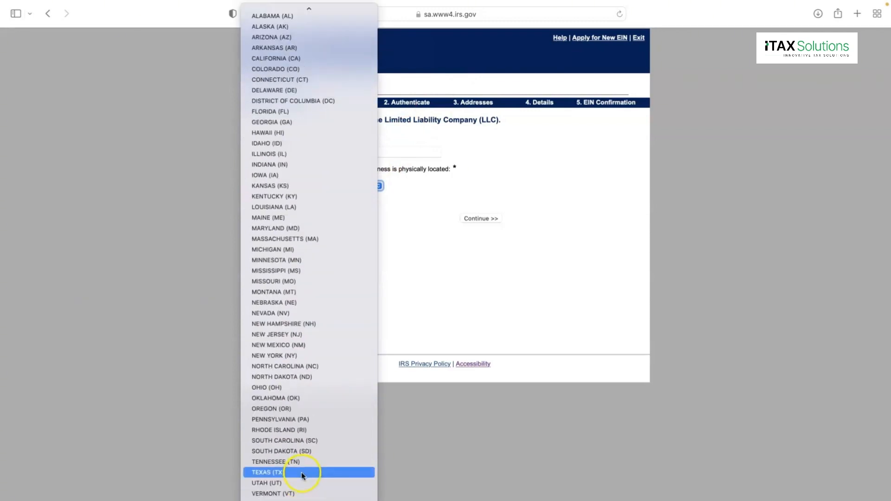
pyautogui.click(302, 472)
pyautogui.click(477, 224)
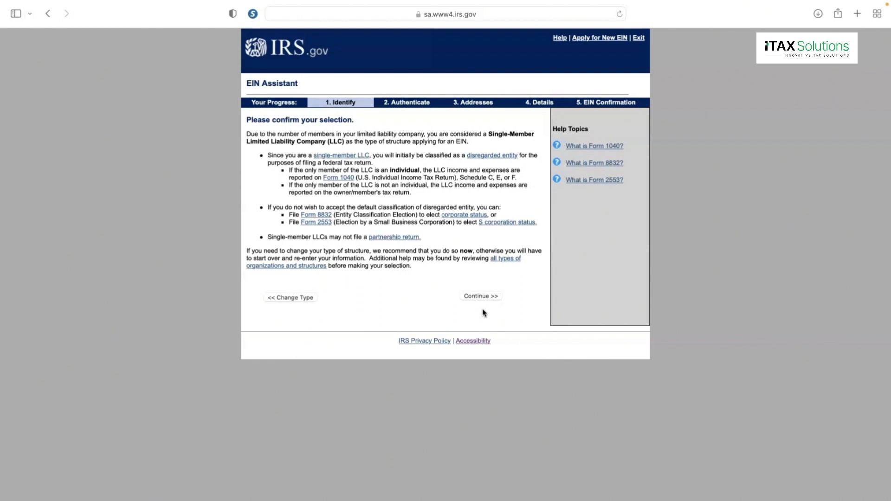
pyautogui.click(481, 296)
# - Accept the single-member LLC classification and choose 'Started a new business' as the reason
pyautogui.click(483, 299)
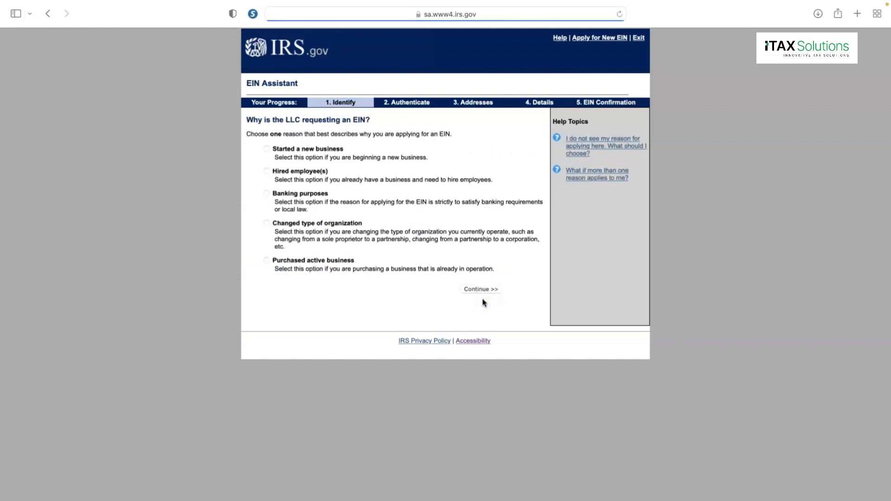
pyautogui.click(319, 150)
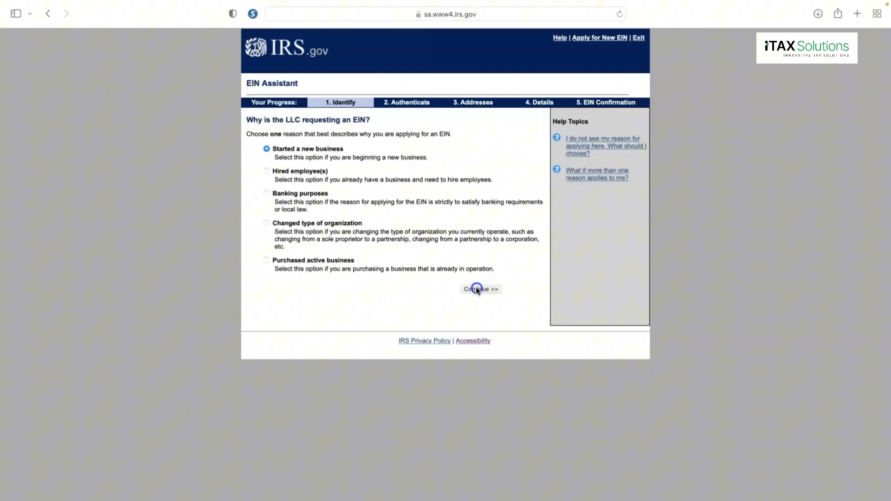
# - Submit the reason and proceed through the responsible party step to the Addresses page
pyautogui.click(476, 288)
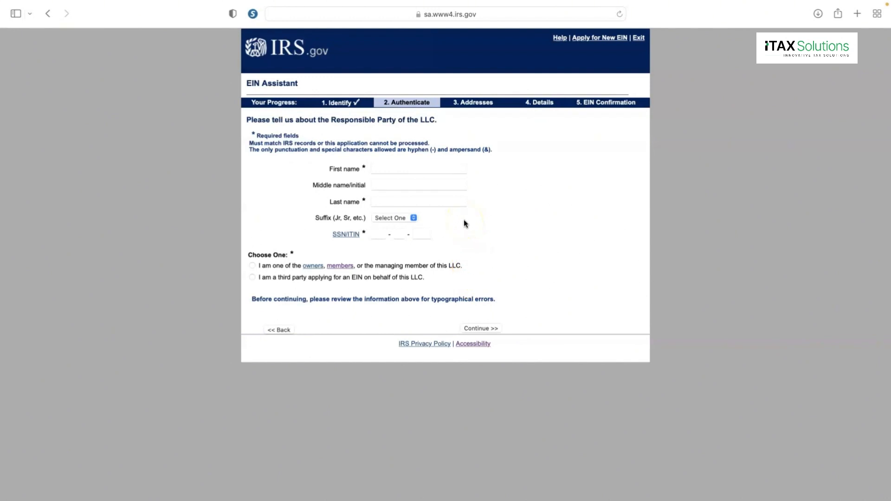
pyautogui.click(36, 26)
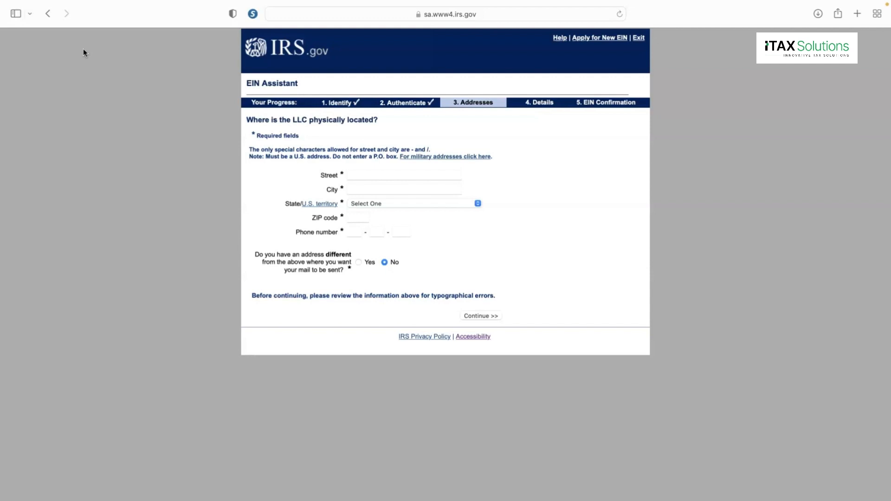
pyautogui.click(404, 176)
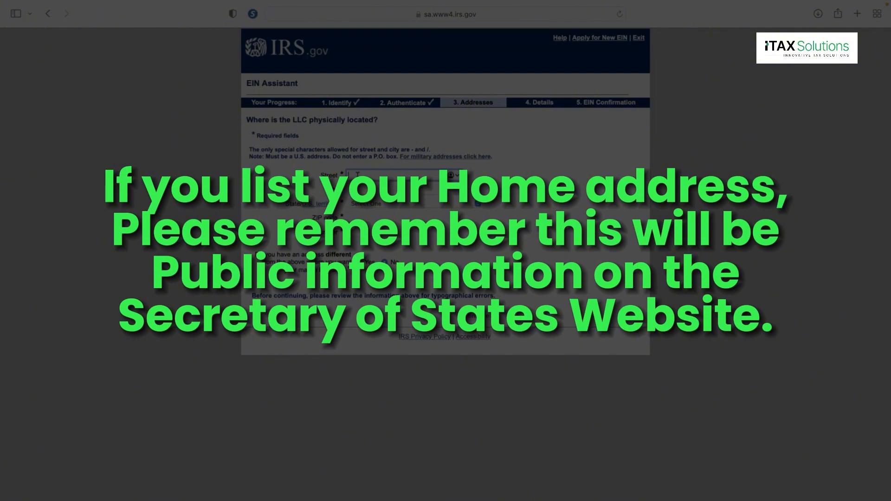
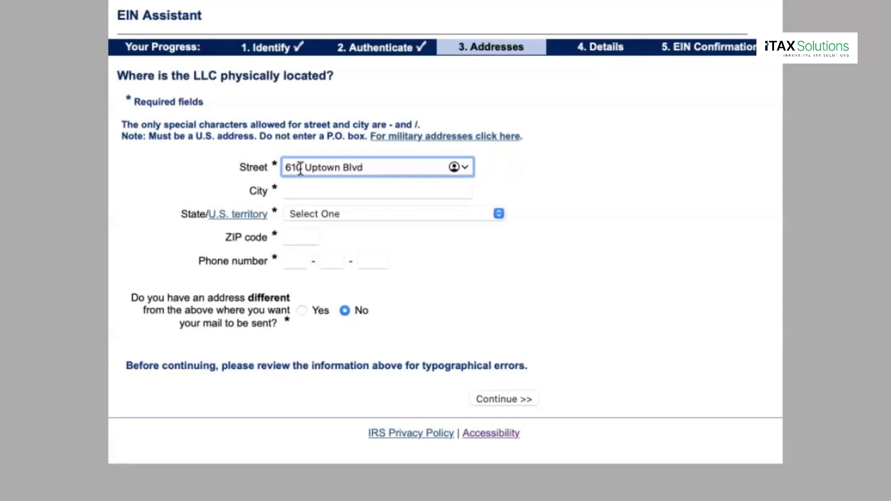
pyautogui.press('Tab')
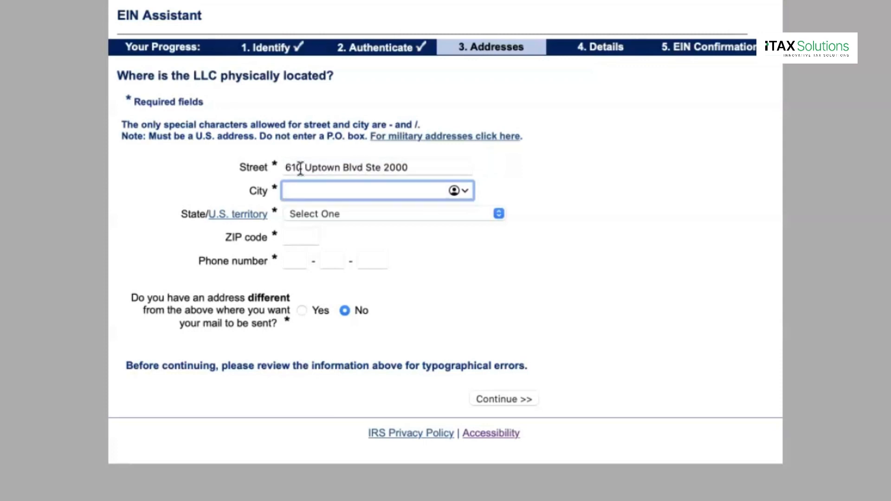
pyautogui.press('Tab')
pyautogui.press('Tab')
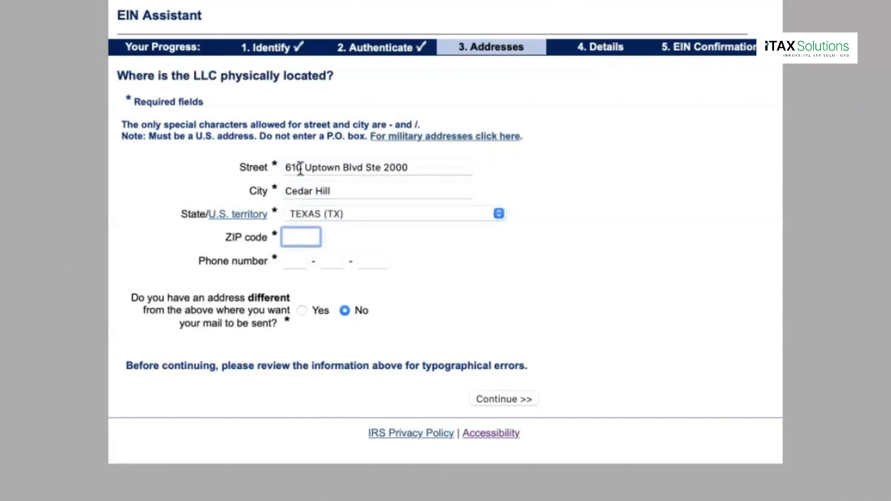
pyautogui.press('Tab')
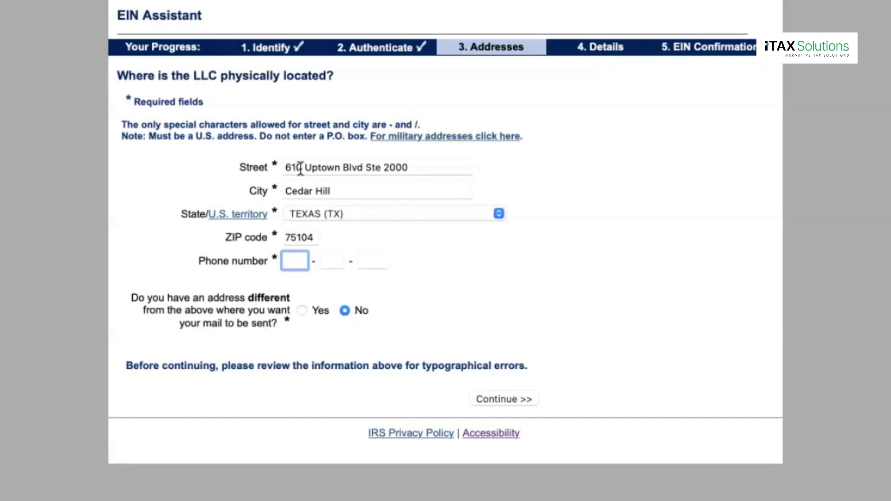
pyautogui.click(302, 310)
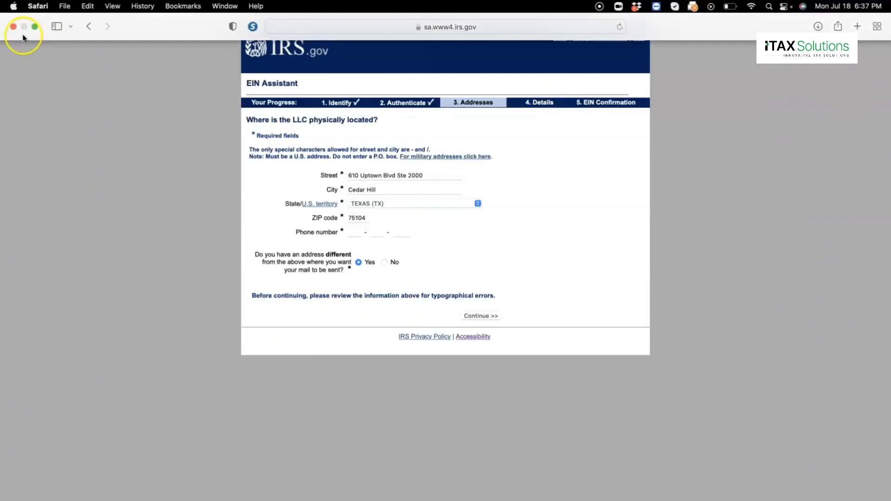
pyautogui.click(34, 28)
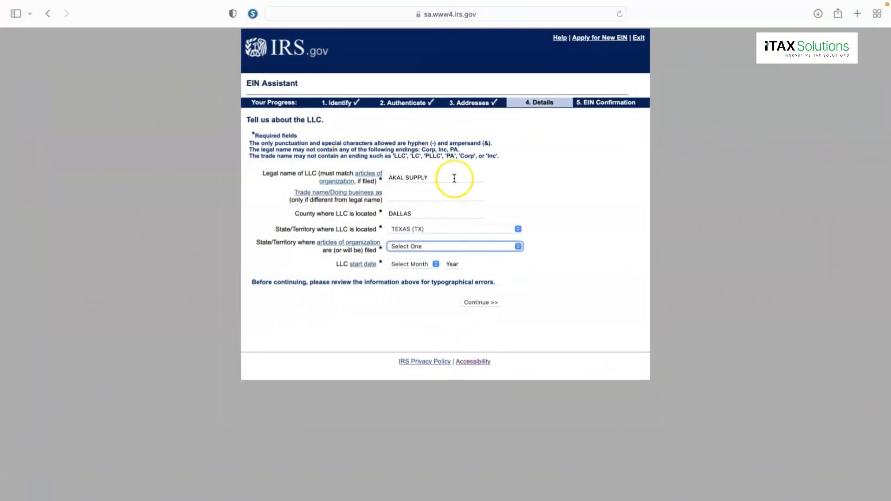
# - Correct the LLC legal name AKAL SUPPLY and keep DALLAS as the county
pyautogui.click(454, 178)
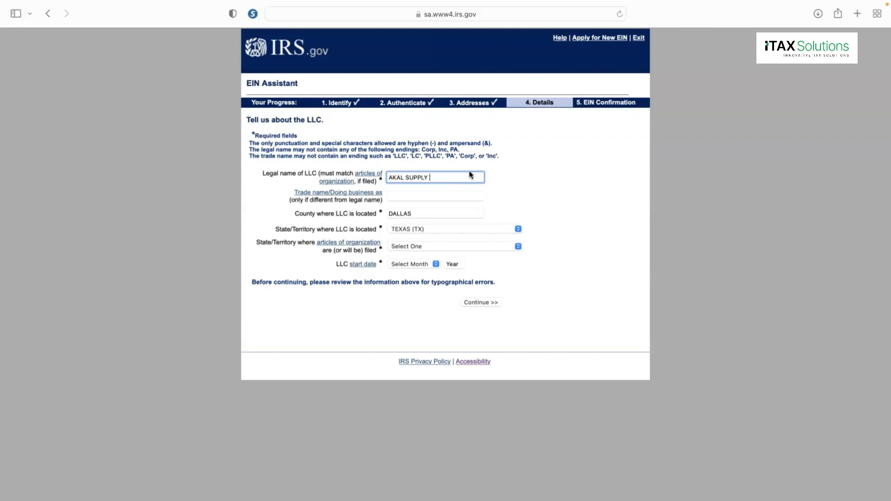
pyautogui.write('LL')
pyautogui.press('BackSpace')
pyautogui.click(433, 211)
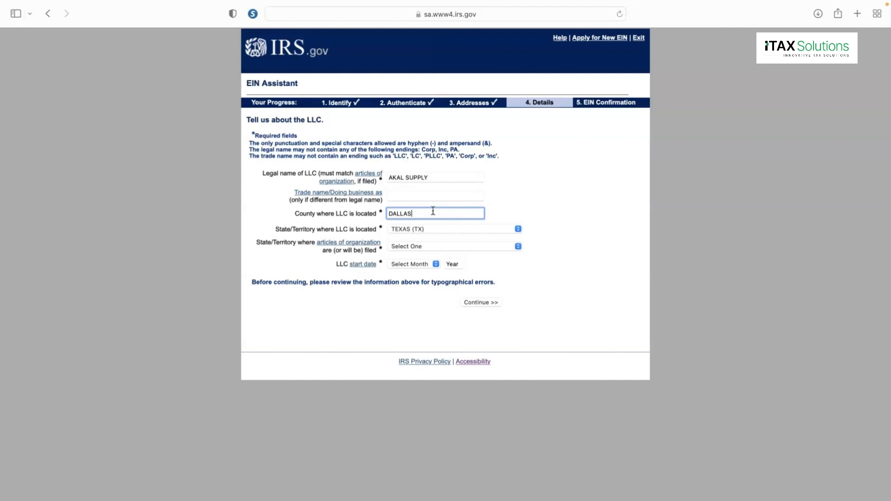
pyautogui.click(425, 214)
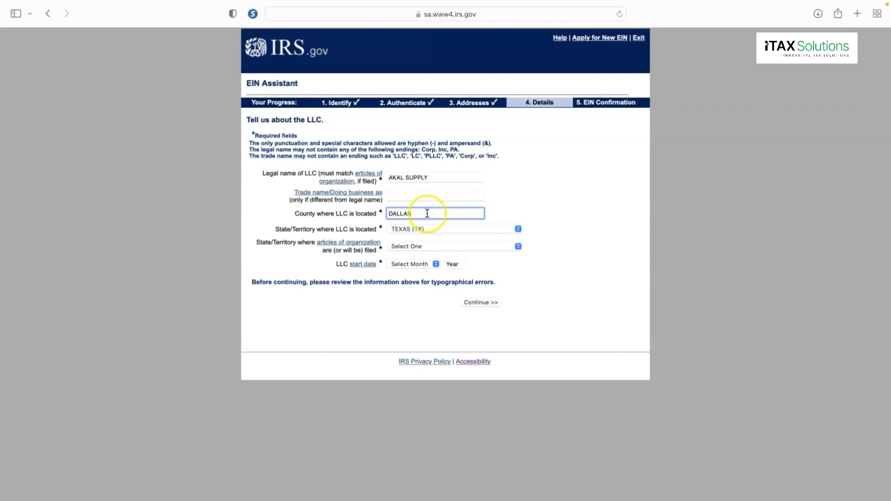
# - Choose TEXAS (TX) as the articles-filed state, set a JULY 2022 start date, and continue
pyautogui.click(429, 243)
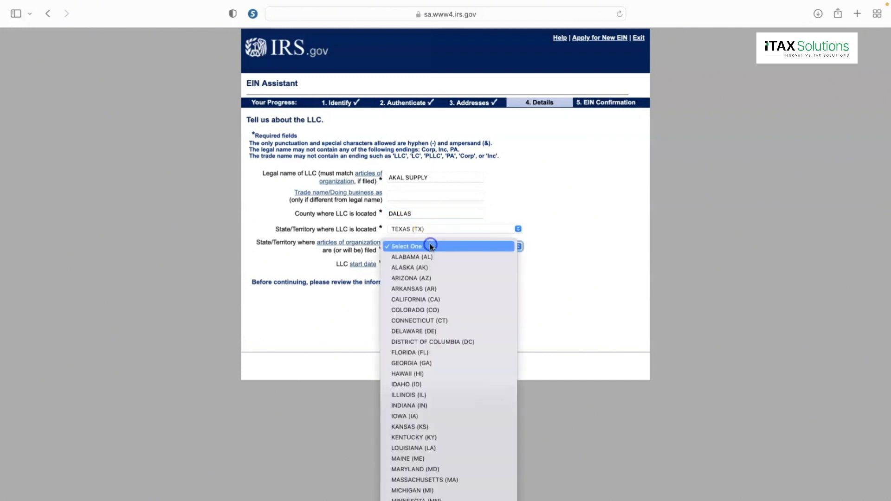
pyautogui.moveTo(420, 500)
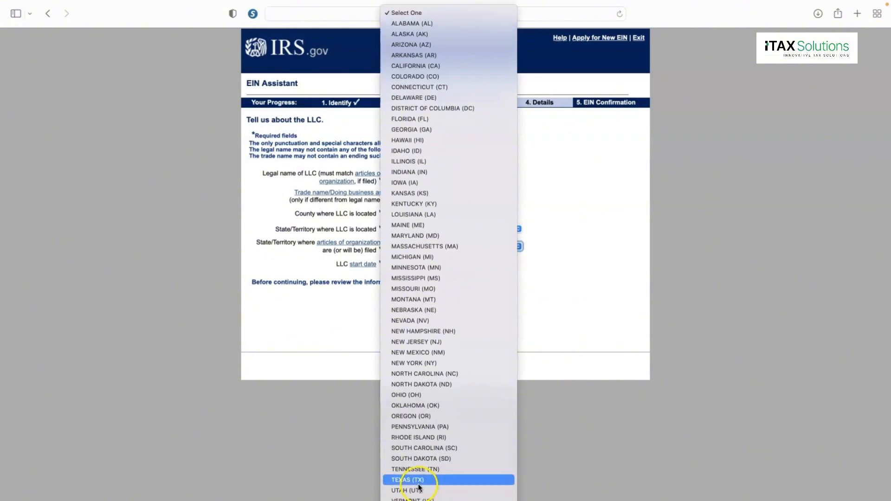
pyautogui.click(419, 480)
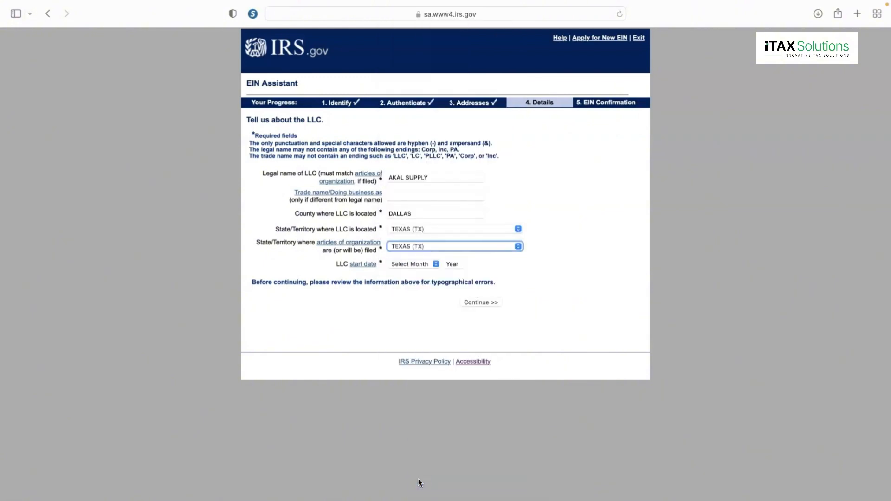
pyautogui.click(416, 264)
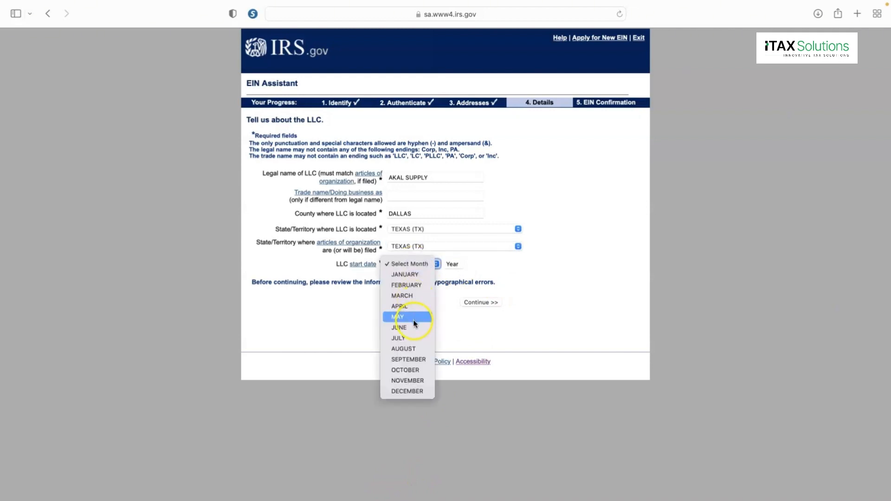
pyautogui.click(411, 339)
pyautogui.click(456, 264)
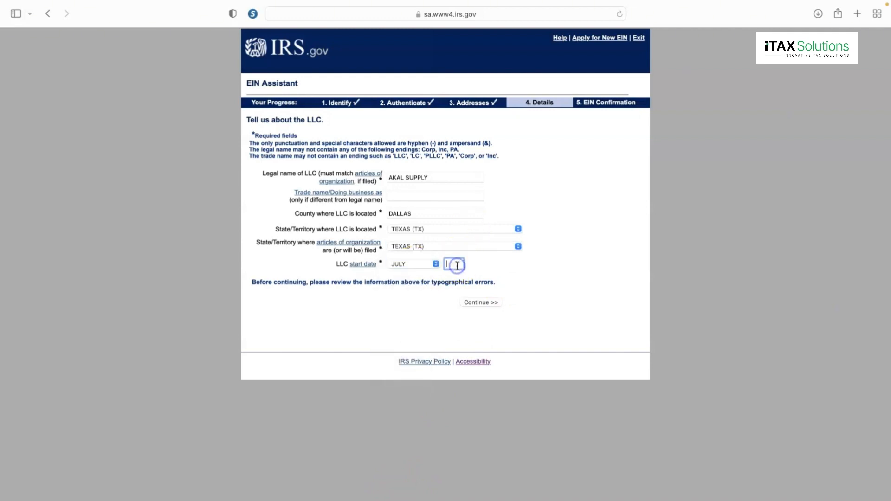
pyautogui.write('2022')
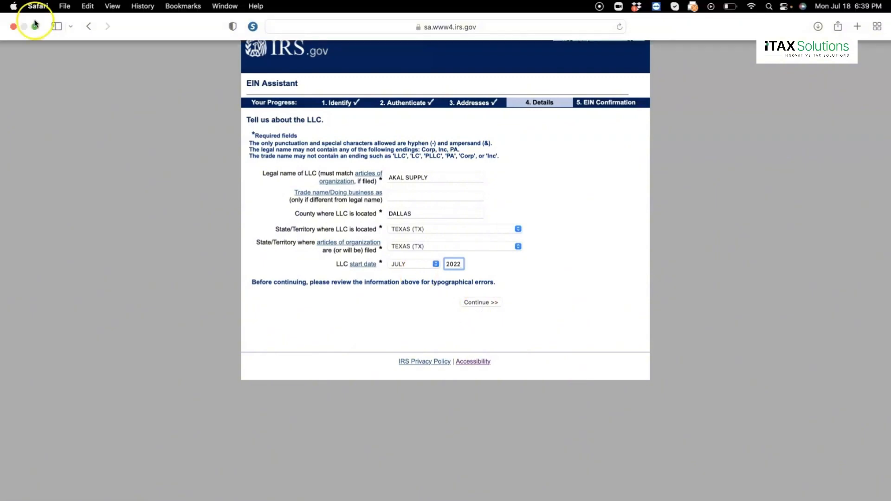
pyautogui.click(34, 28)
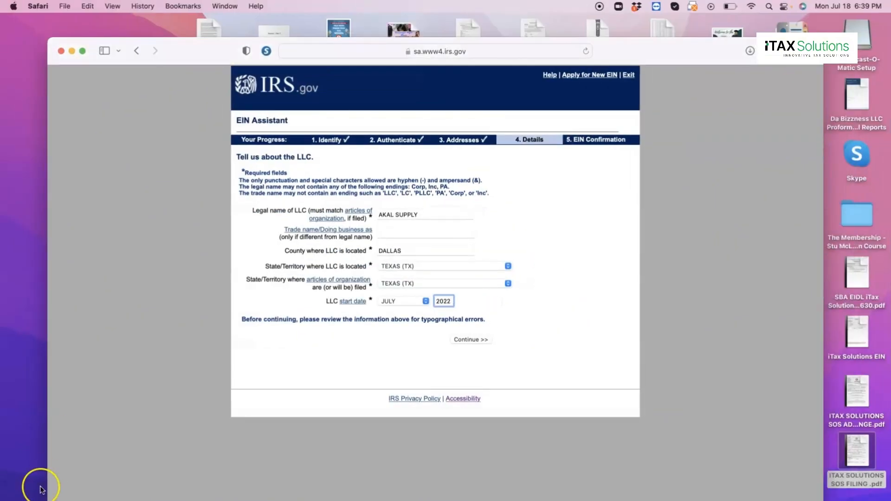
pyautogui.press('Return')
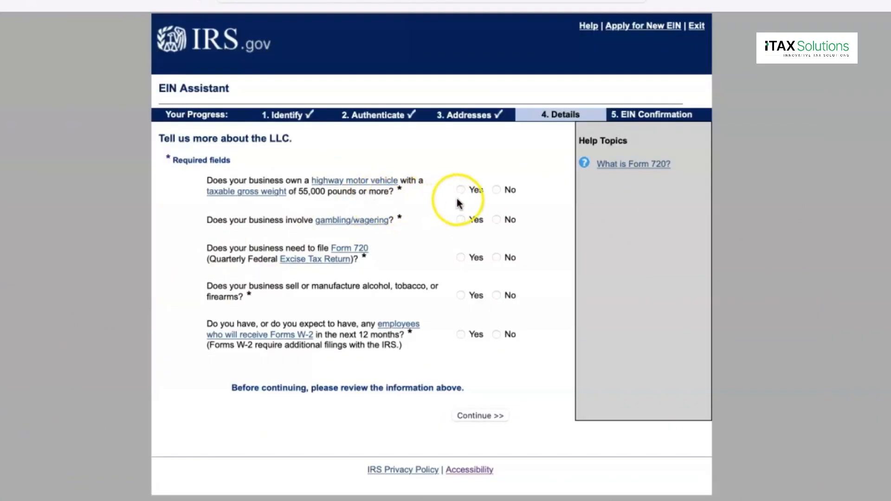
# - Answer No to the highway vehicle, gambling, Form 720, alcohol/tobacco/firearms and W-2 questions, then continue
pyautogui.click(497, 190)
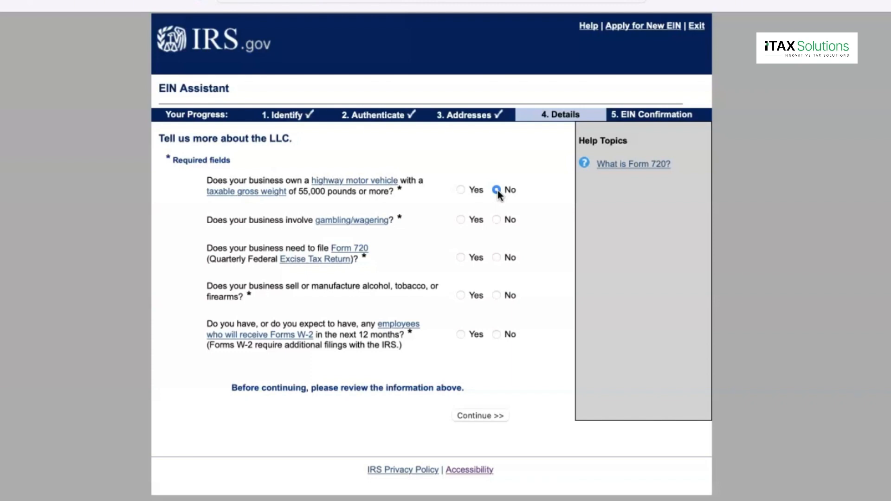
pyautogui.click(497, 220)
pyautogui.click(490, 258)
pyautogui.click(497, 258)
pyautogui.click(498, 297)
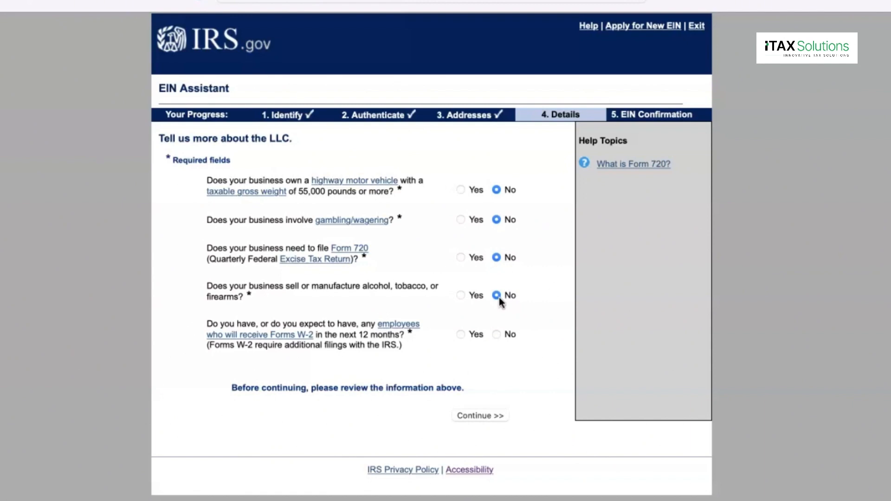
pyautogui.click(496, 334)
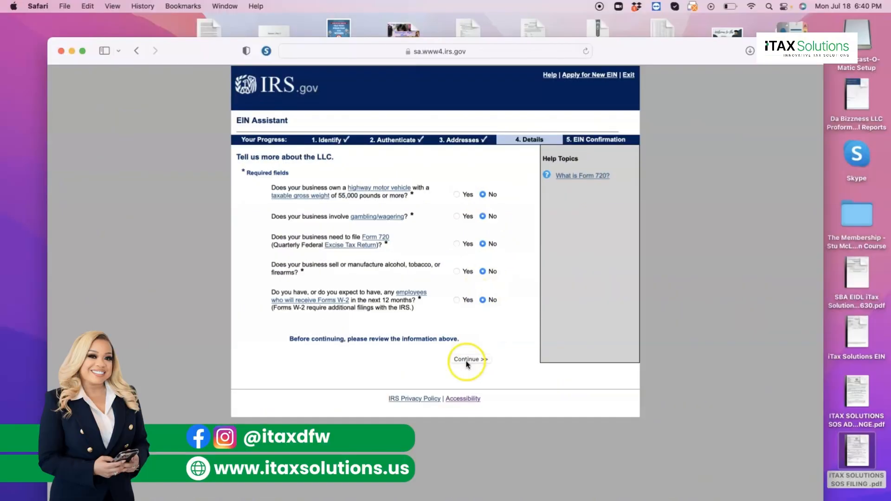
pyautogui.click(478, 416)
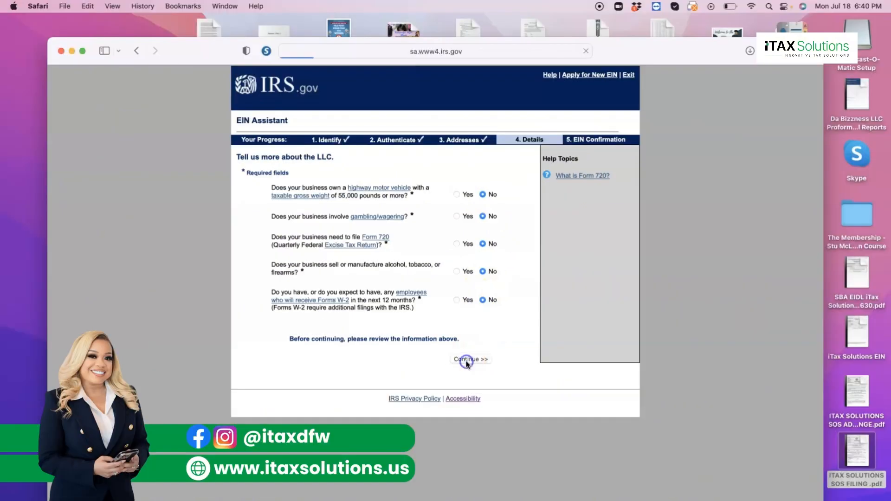
# - Select Retail as the business category and continue to the Retail sub-options
pyautogui.click(585, 277)
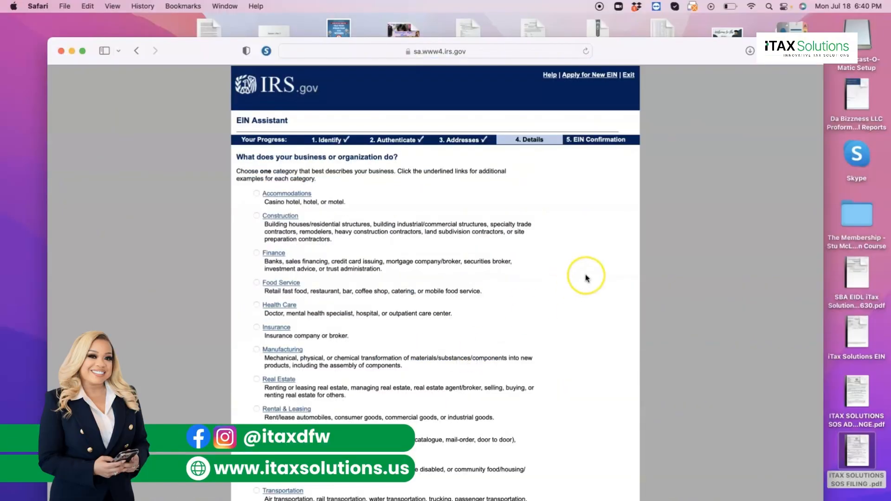
pyautogui.scroll(-3, 585, 277)
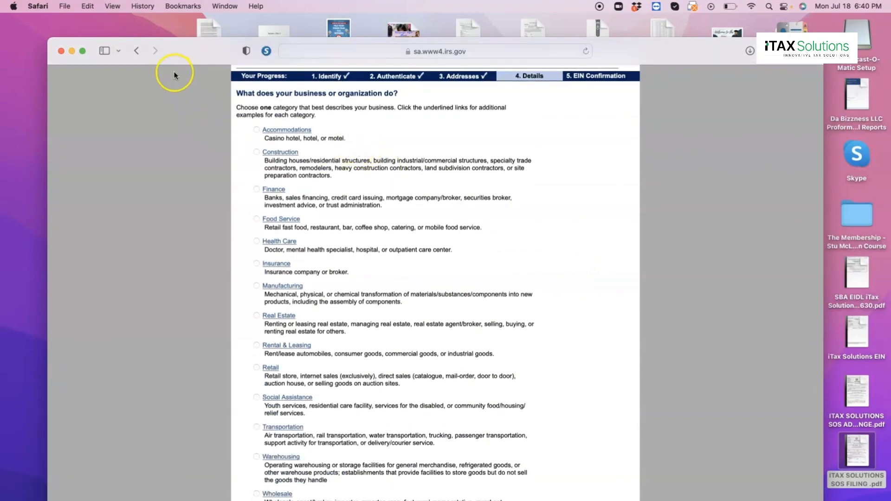
pyautogui.click(82, 51)
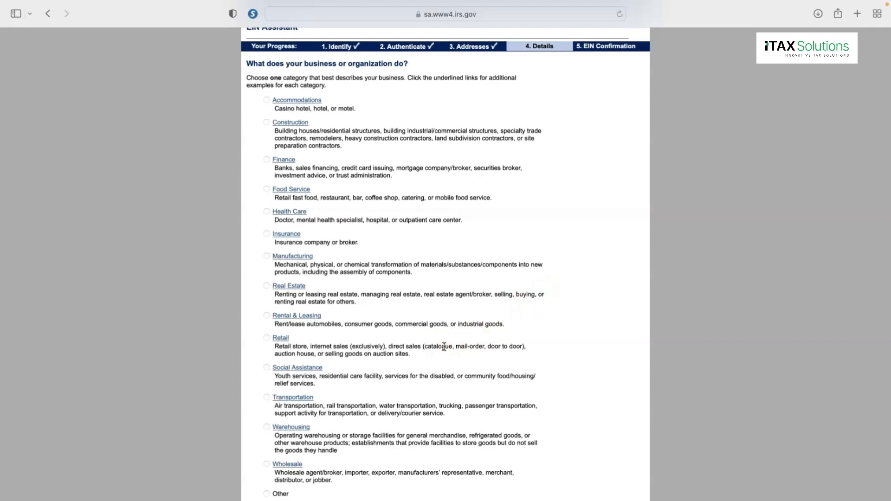
pyautogui.click(266, 339)
pyautogui.click(493, 500)
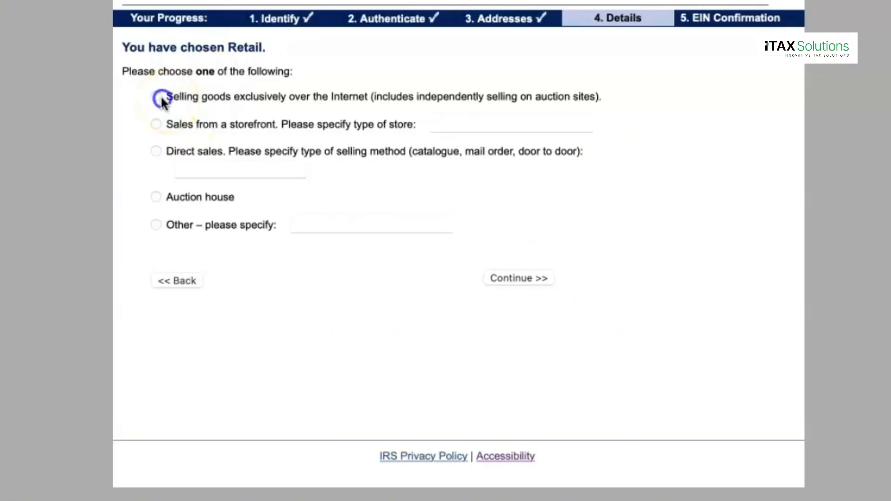
# - Choose 'Selling goods exclusively over the Internet' as the retail type, then 'Receive letter online' for the EIN confirmation
pyautogui.click(158, 96)
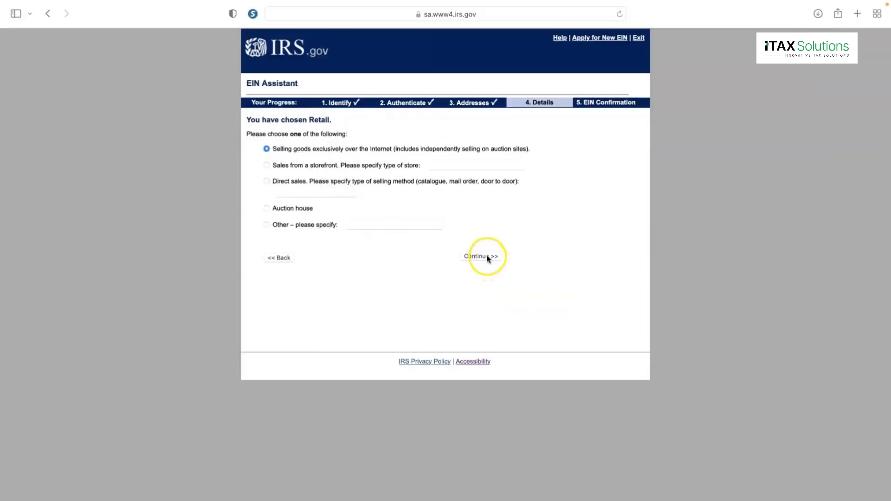
pyautogui.click(531, 280)
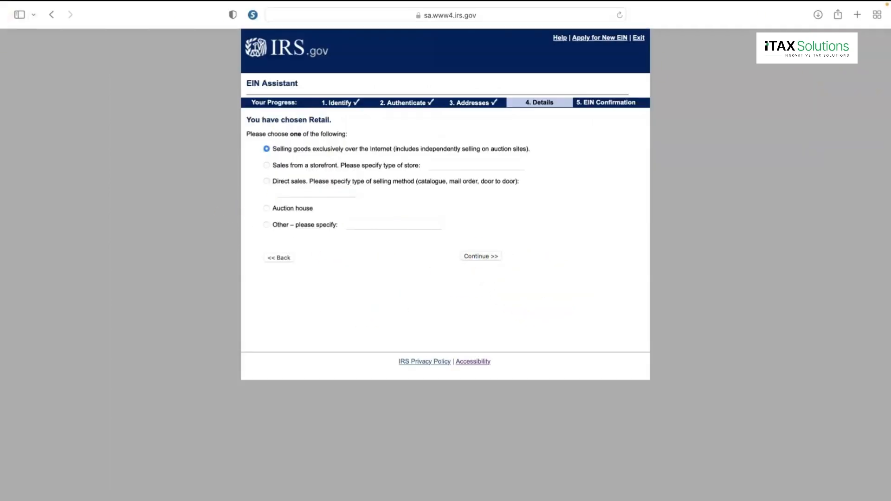
pyautogui.click(34, 24)
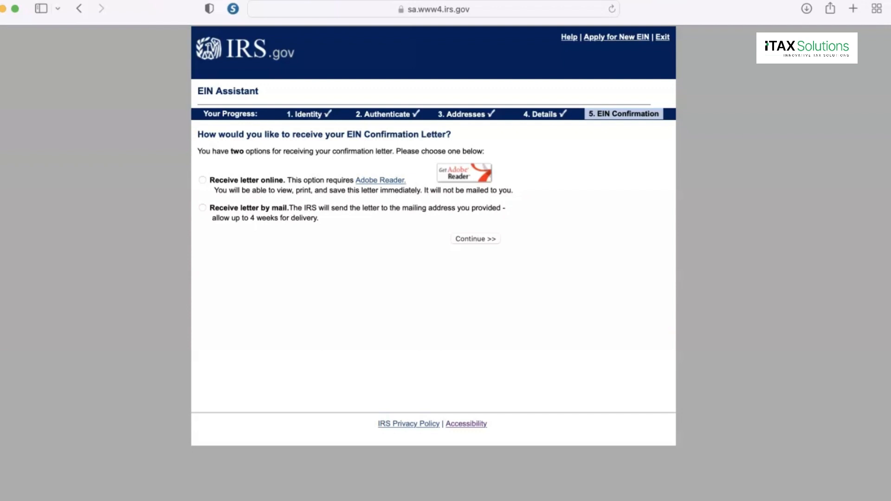
pyautogui.click(202, 180)
pyautogui.click(254, 182)
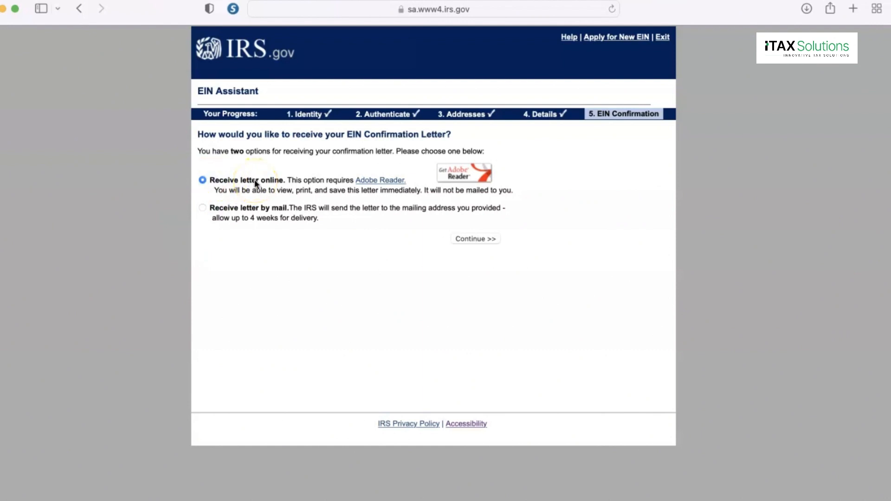